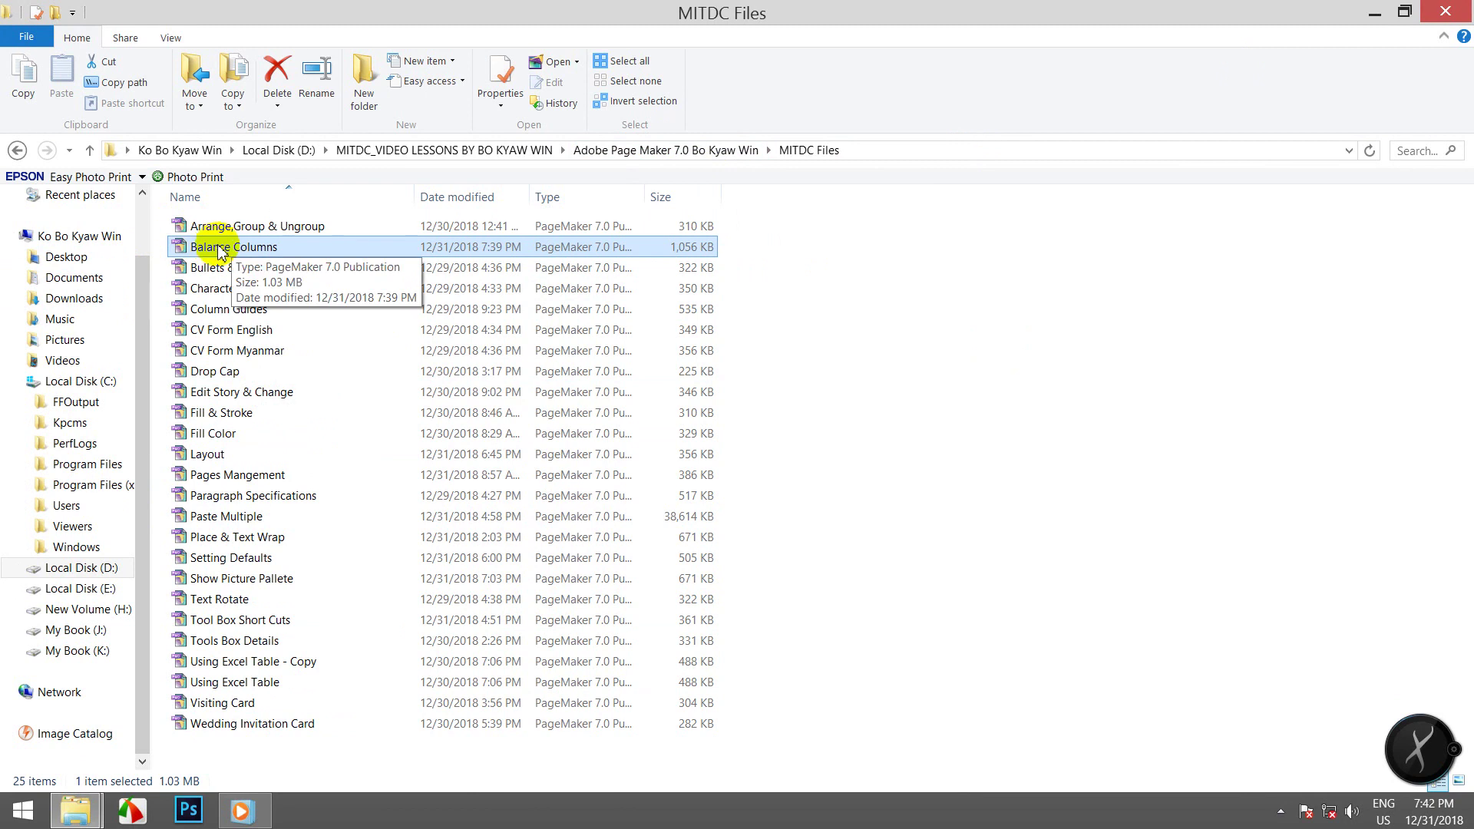
Open Balance Columns.pmd in PageMaker by dropping it onto the PageMaker desktop icon
click(1404, 12)
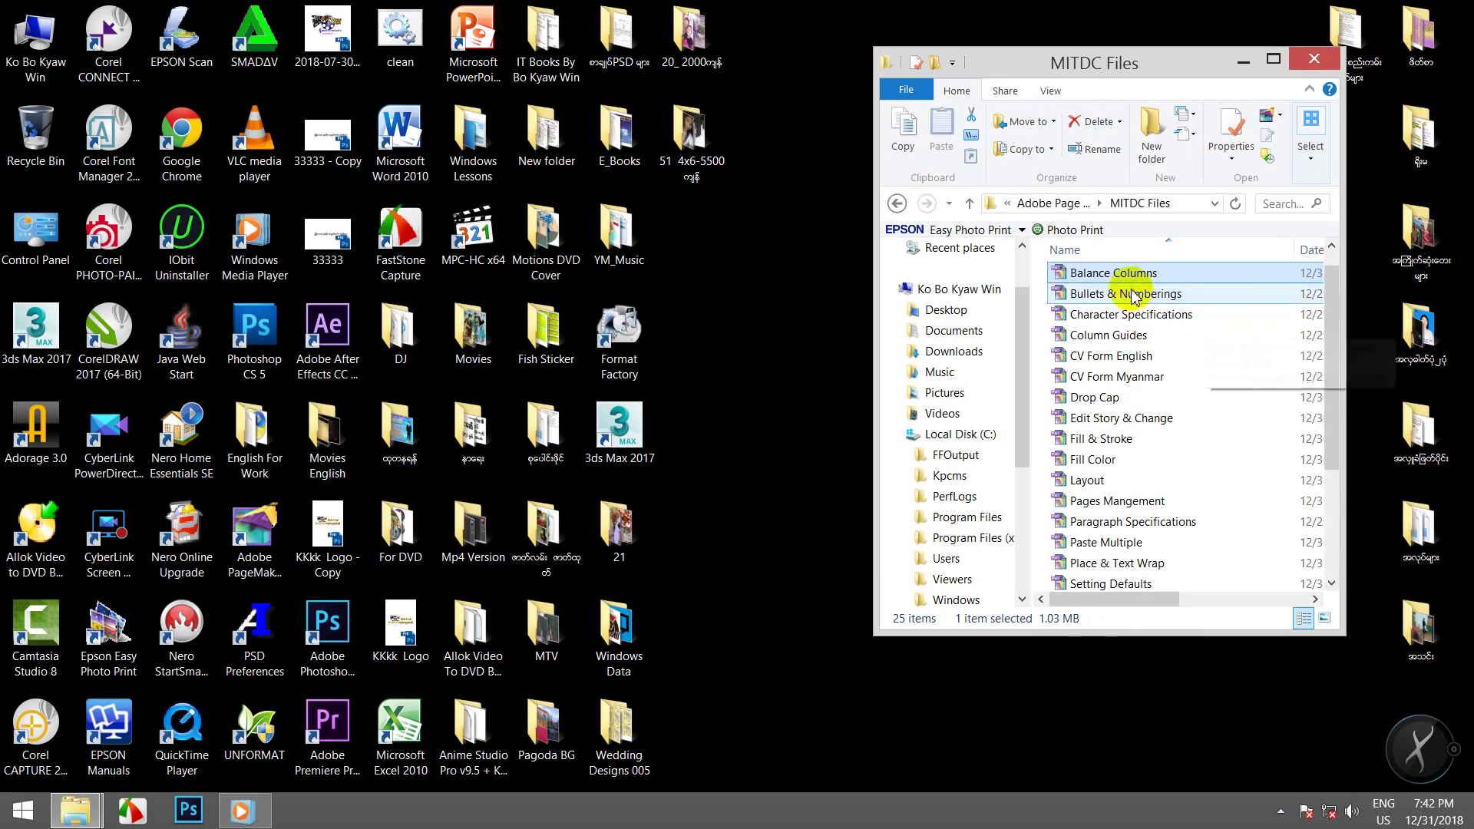
drag(1137, 277, 1138, 307)
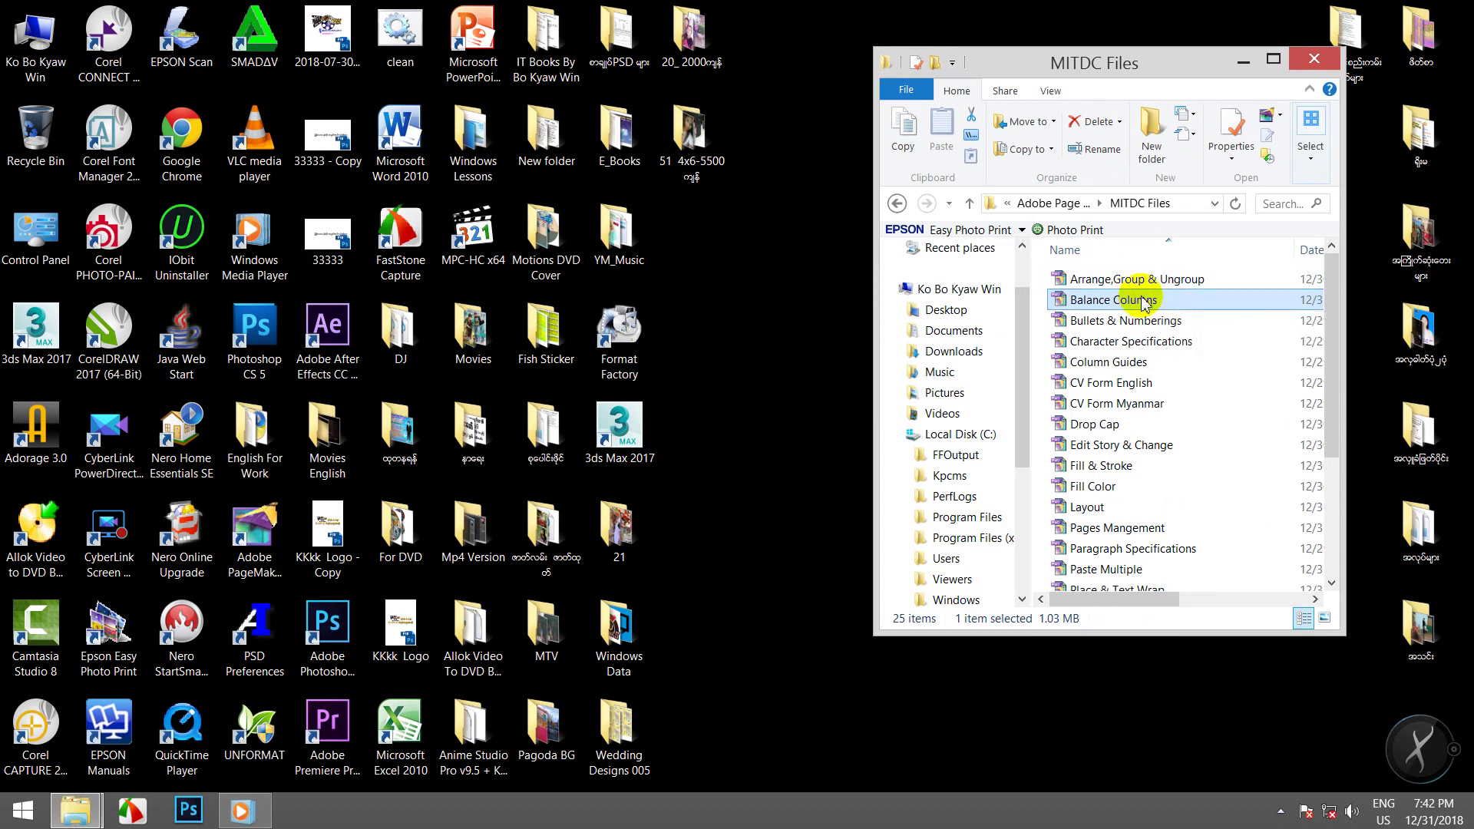
drag(1146, 302, 264, 536)
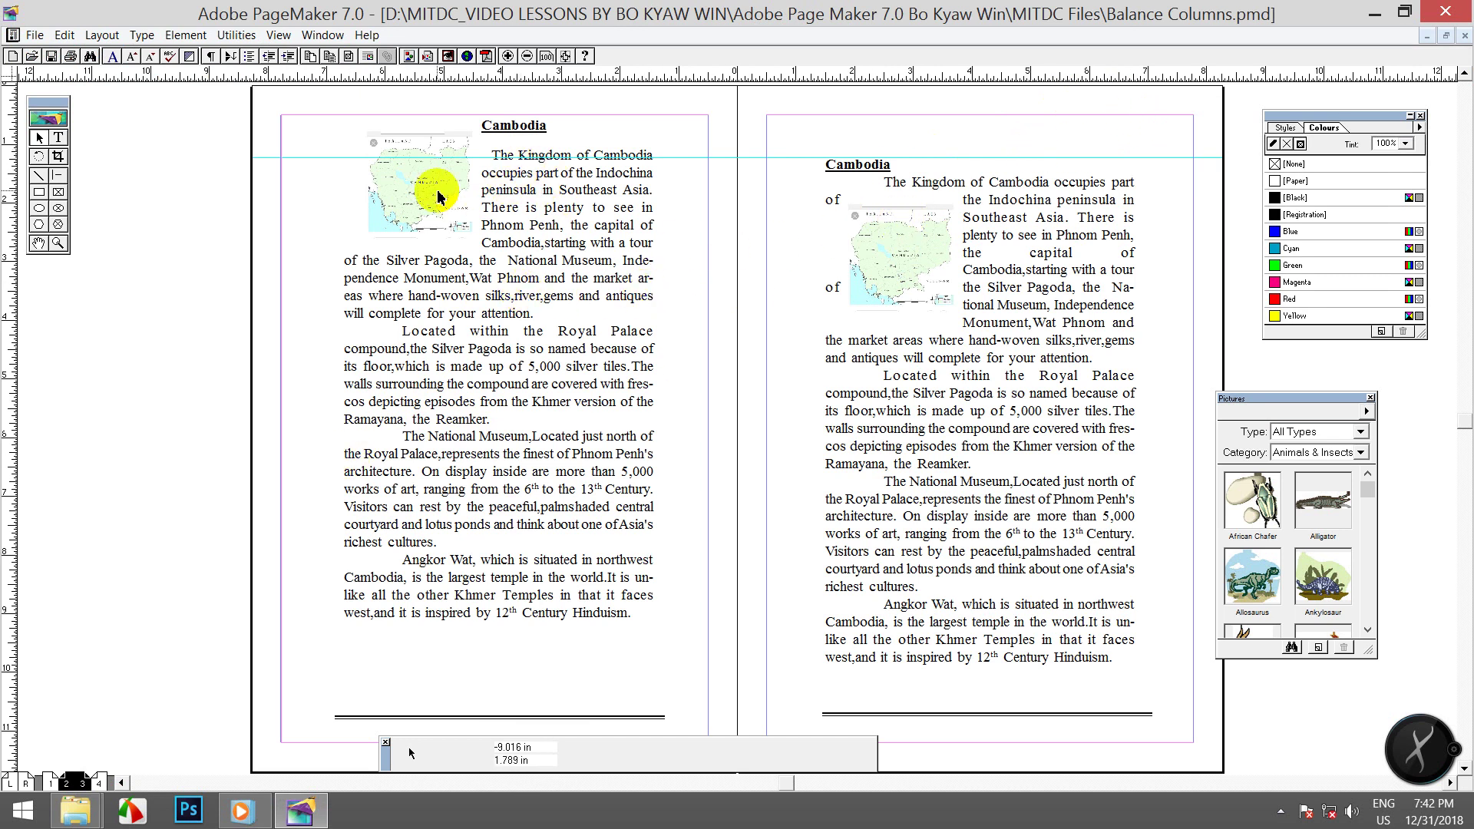
Select the left and right pages' Cambodia text blocks together, leaving the map unselected
click(402, 198)
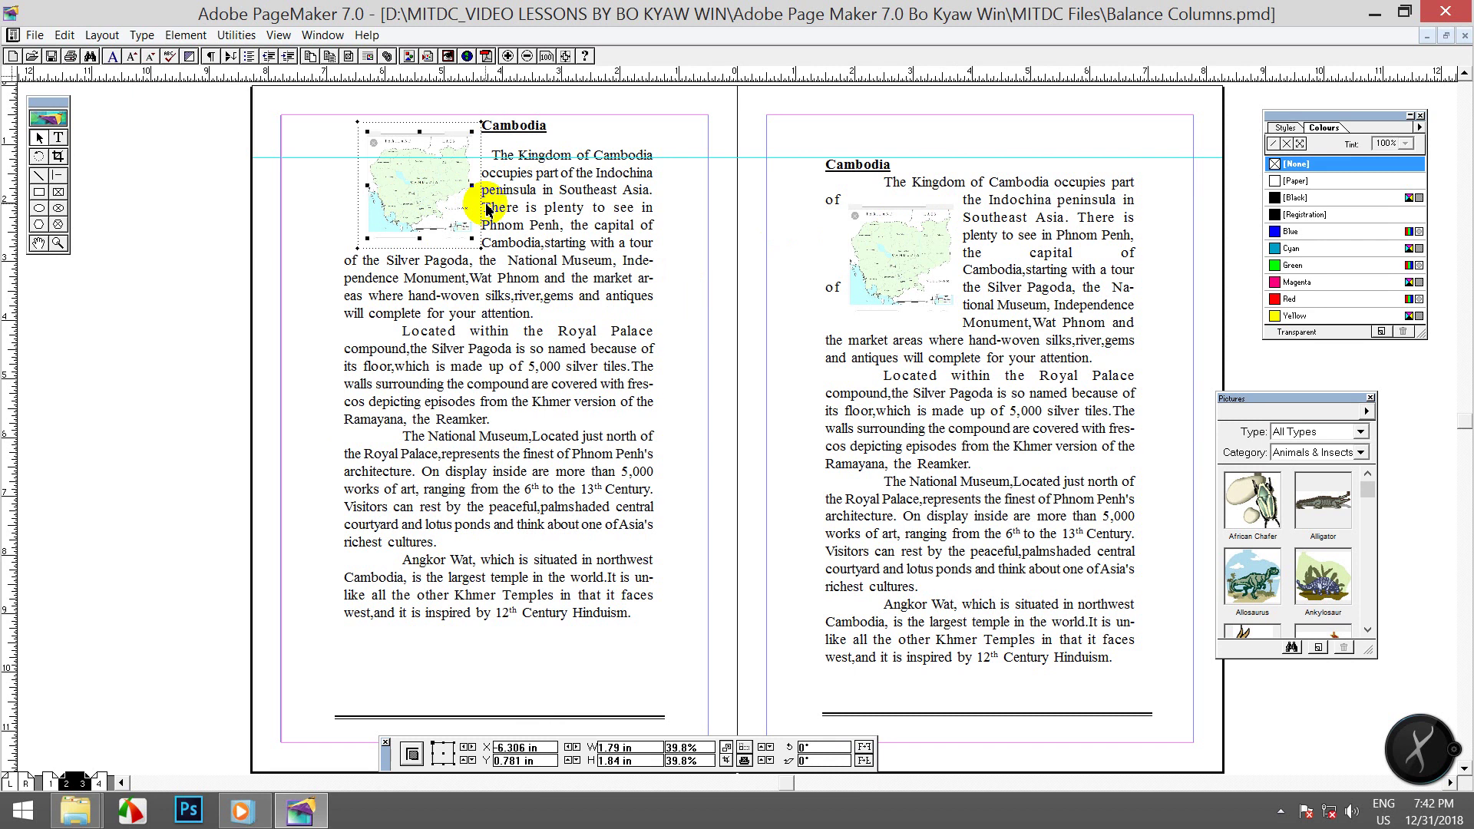
click(192, 304)
click(596, 246)
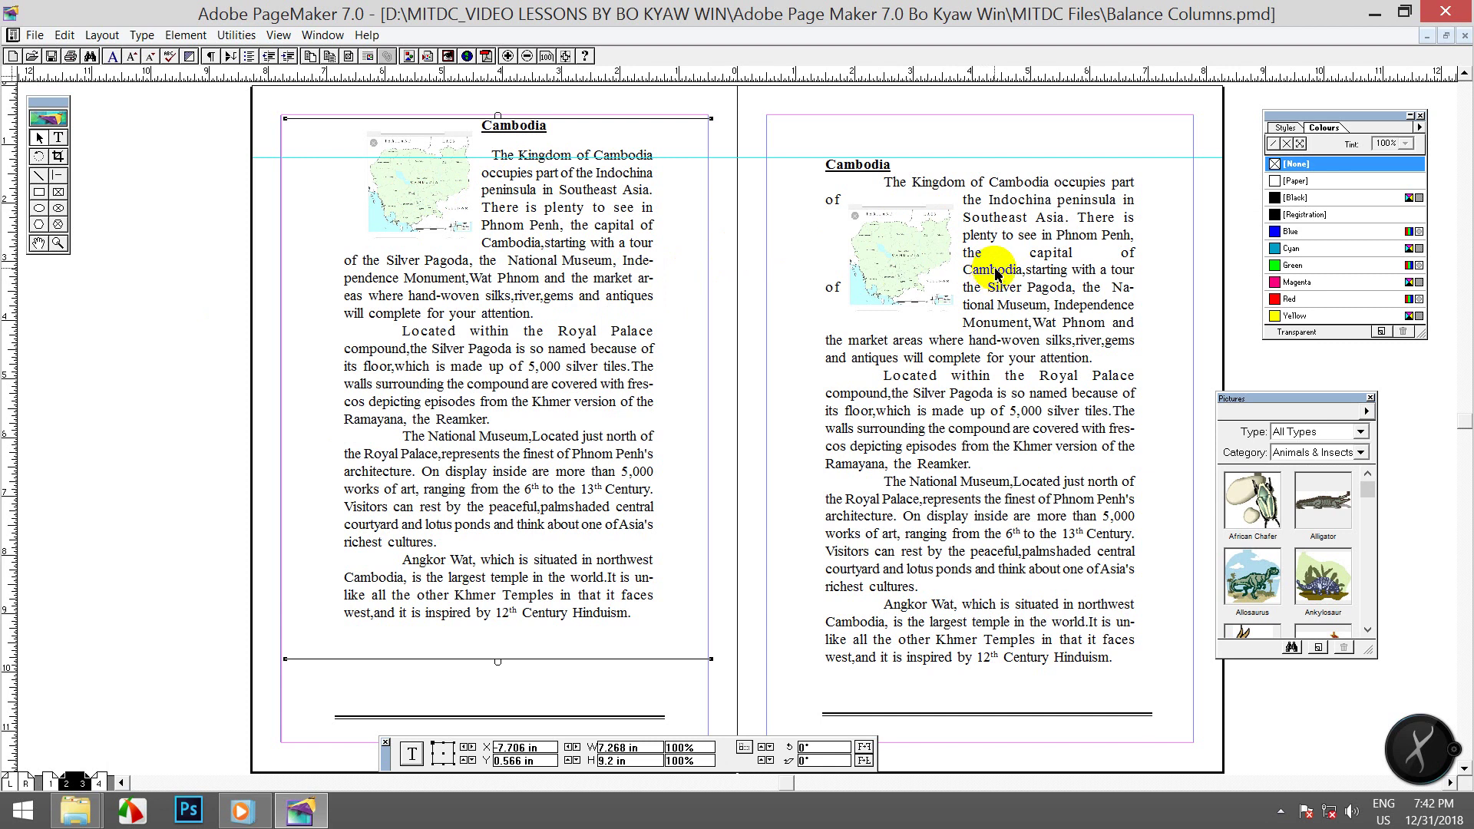
click(1083, 190)
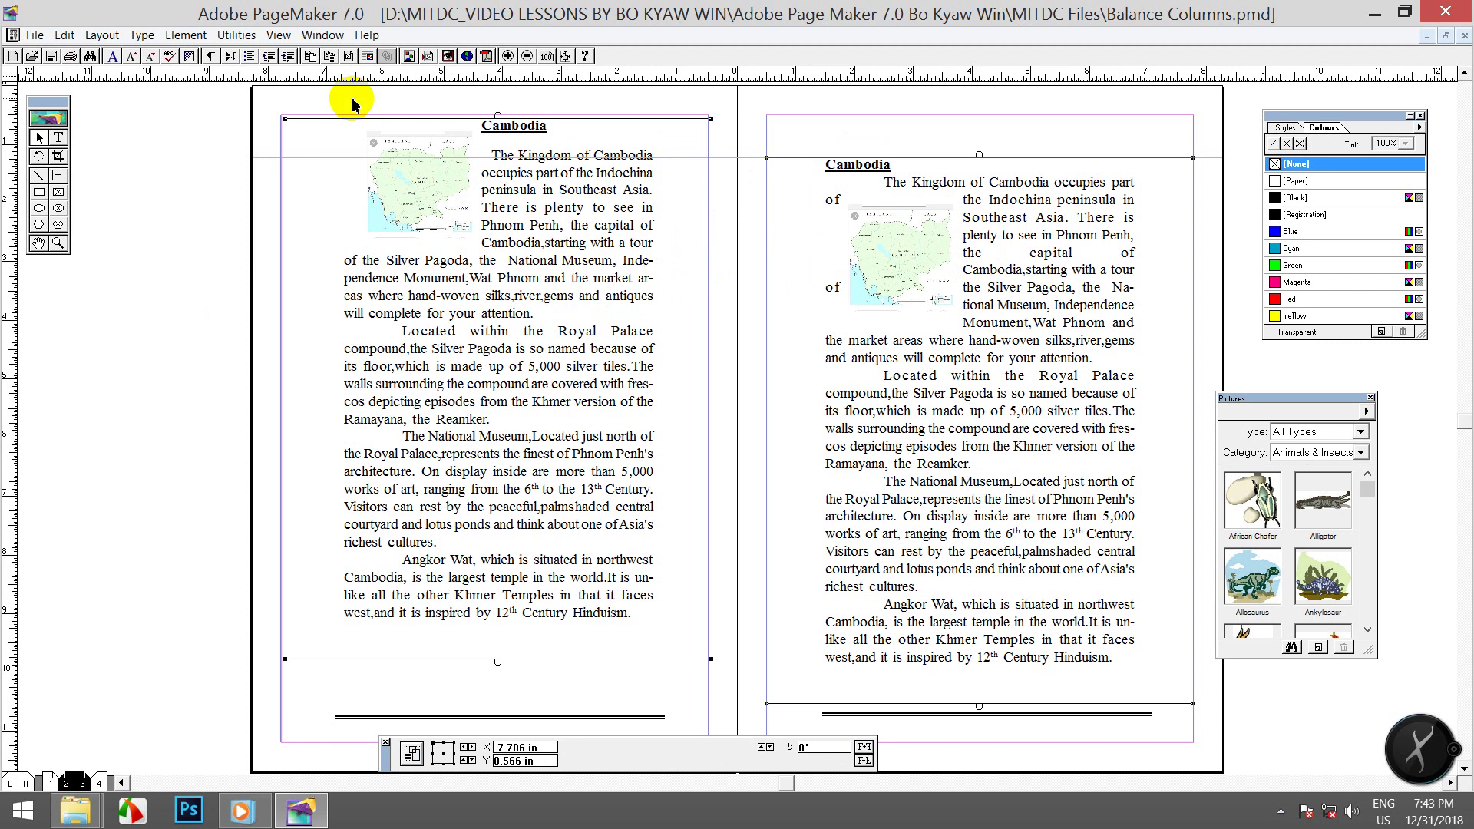
Launch the Balance Columns plug-in, try both leftover-lines options, and settle on the second alignment
click(237, 34)
mouse_move(277, 55)
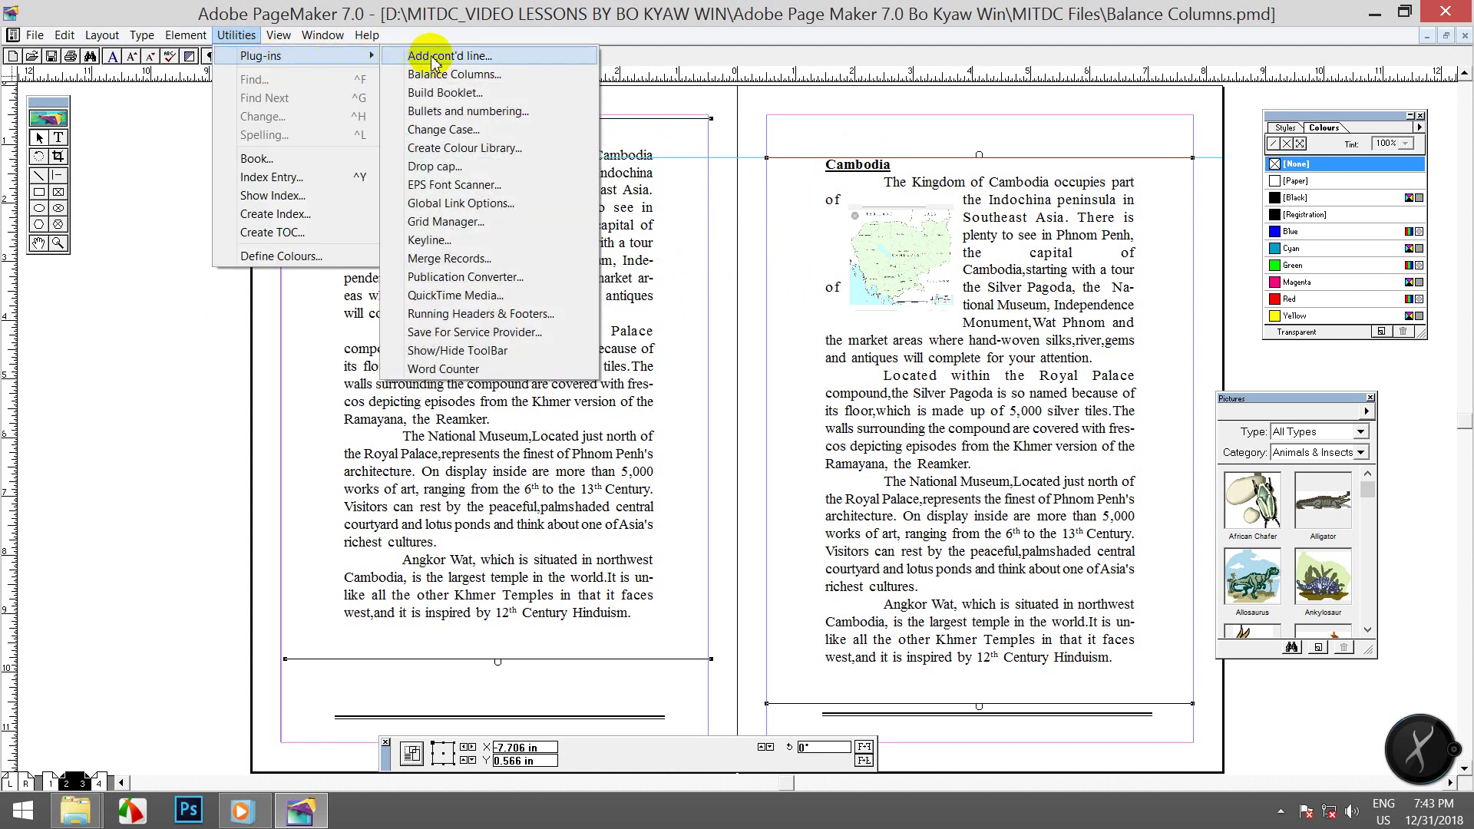
click(456, 75)
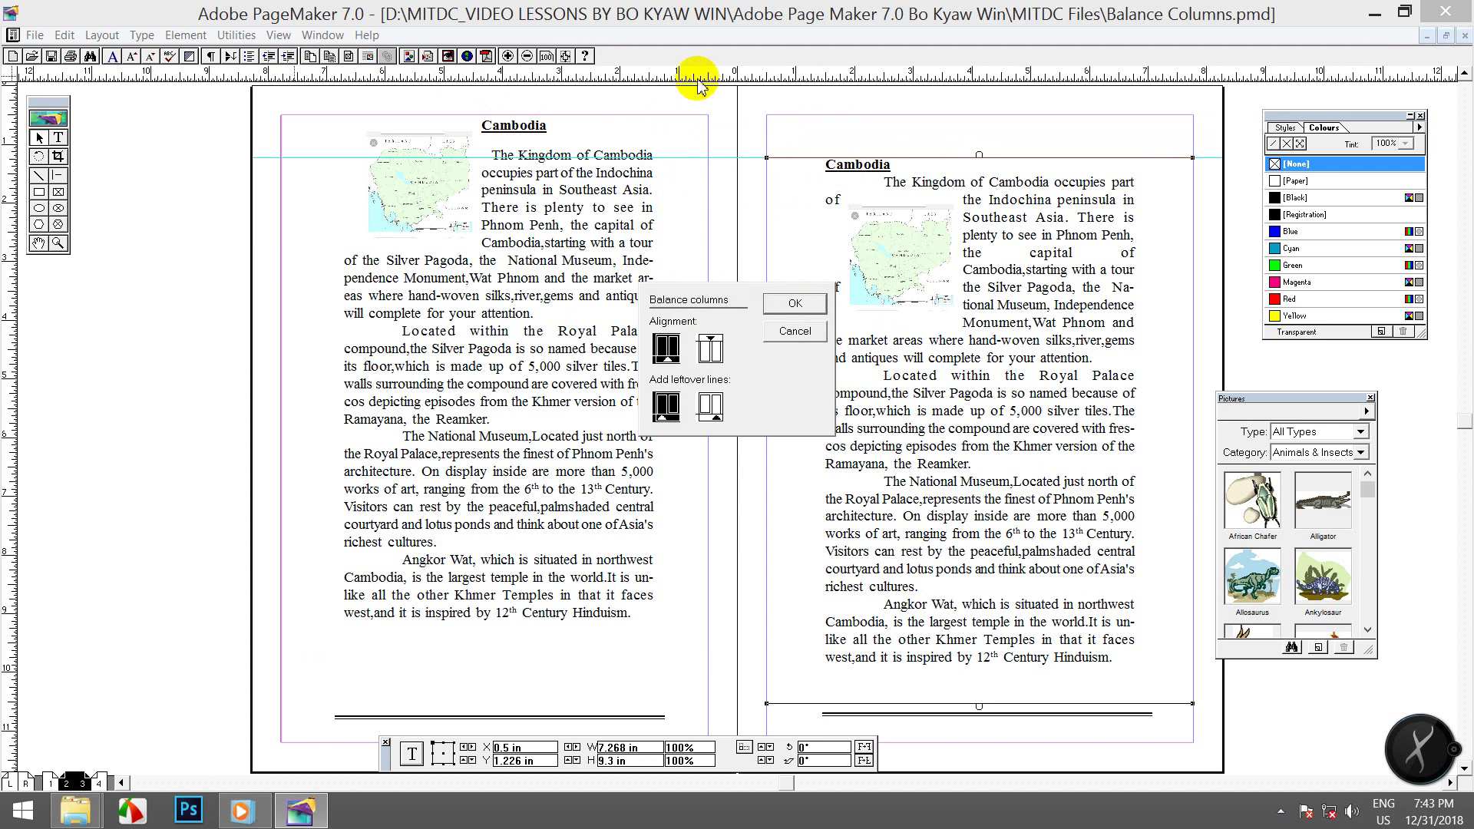
click(710, 348)
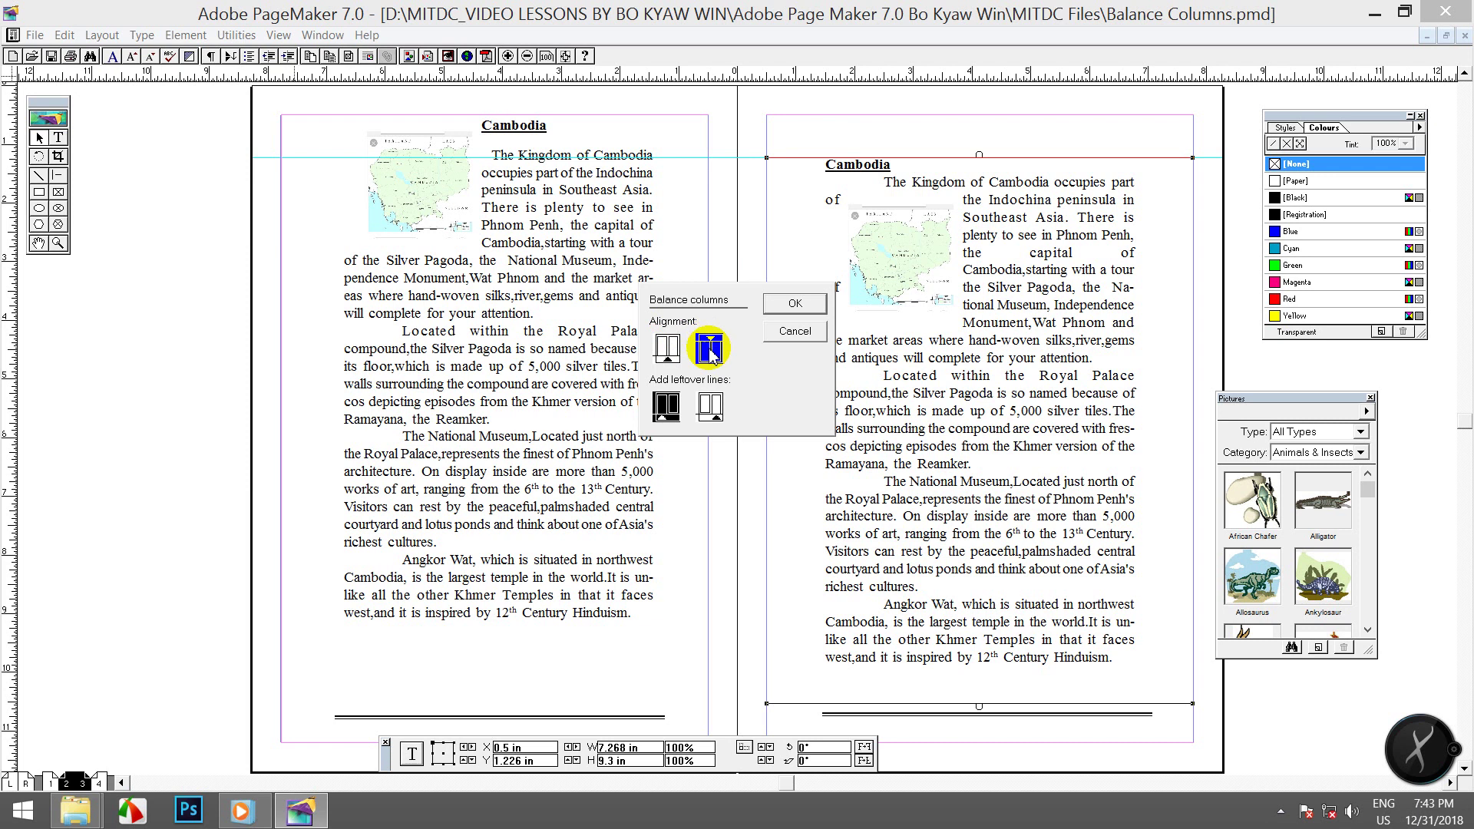
click(662, 409)
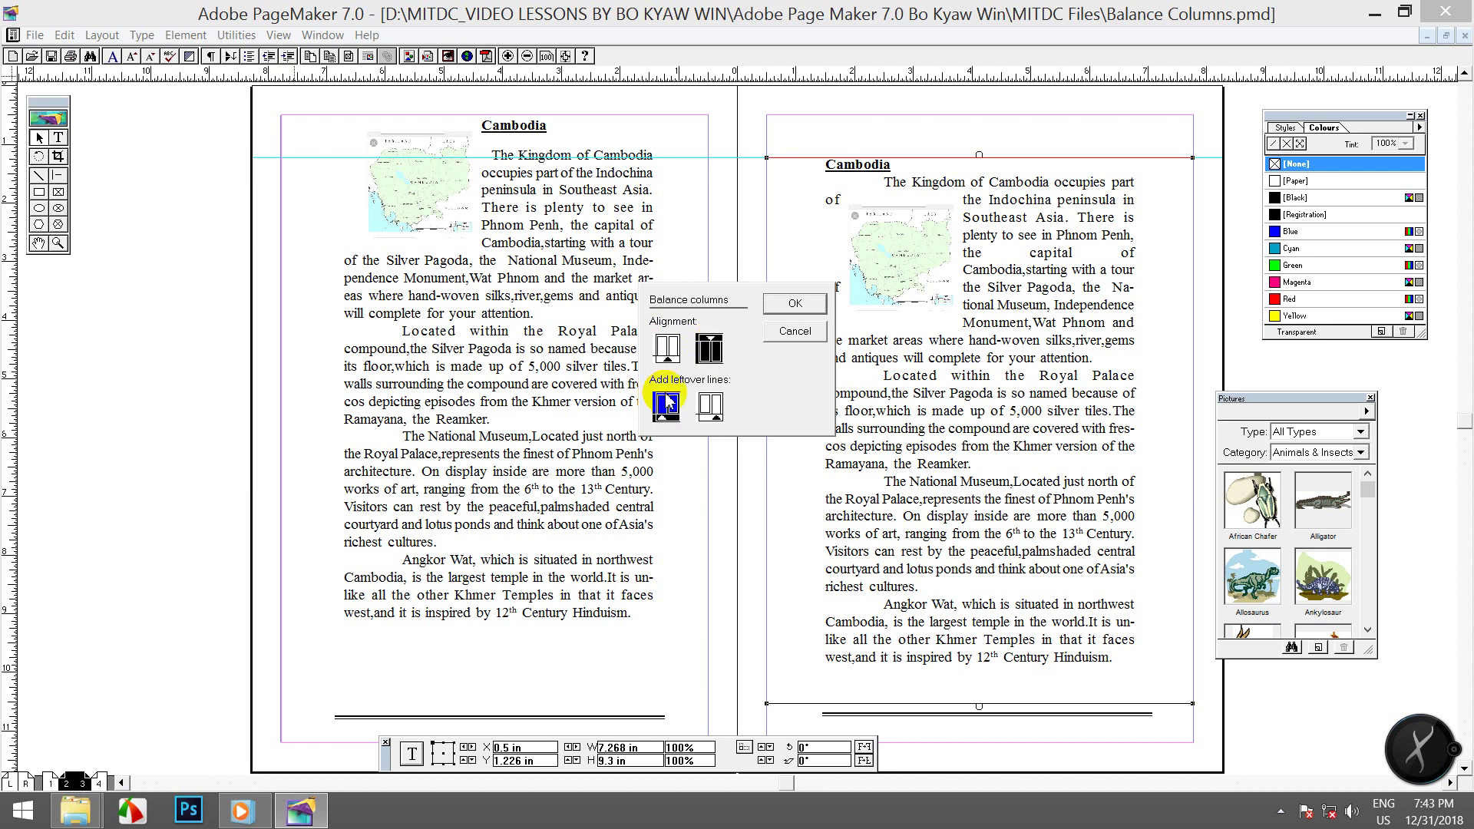
click(712, 403)
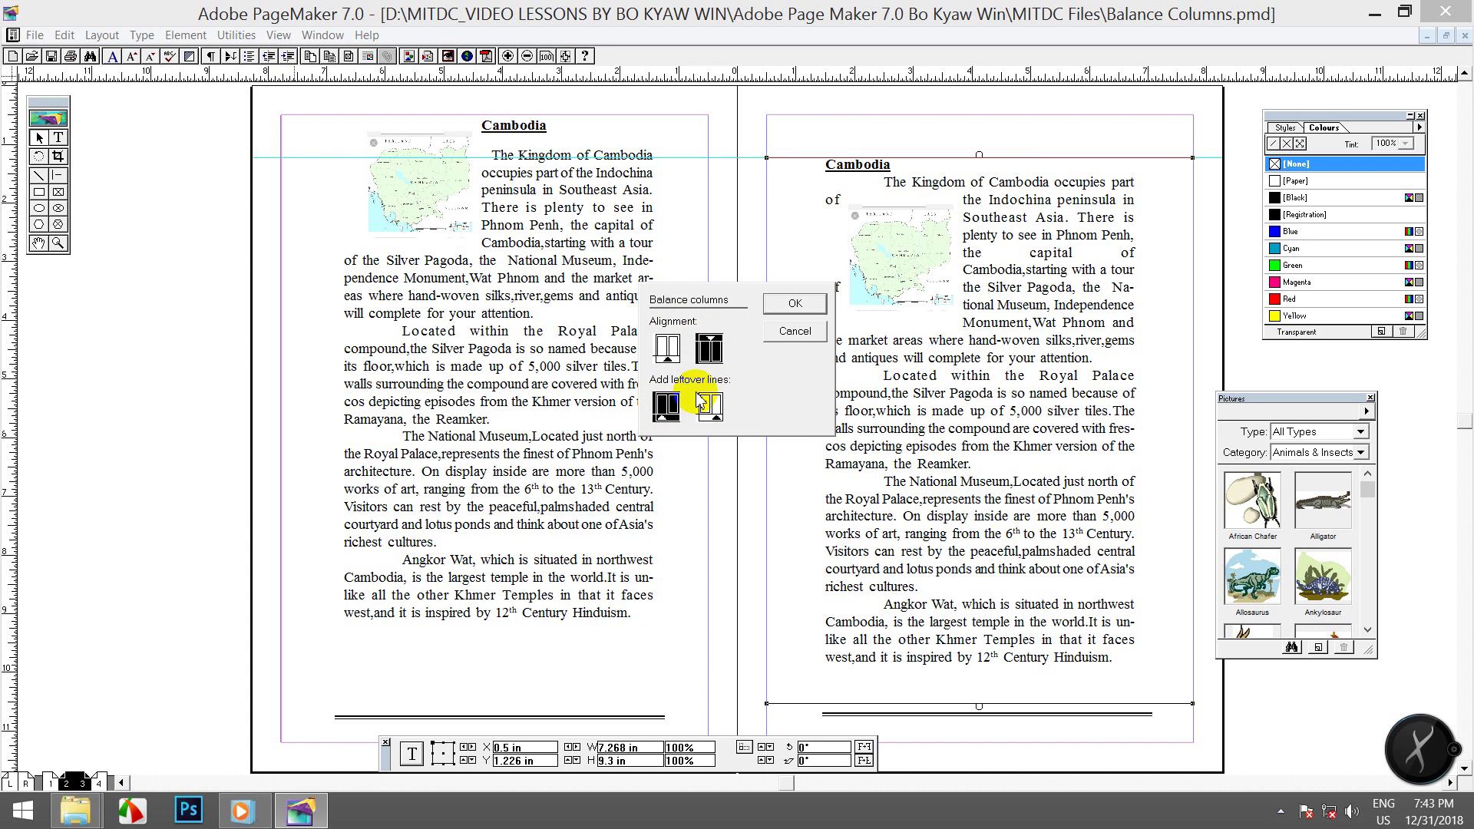
click(719, 352)
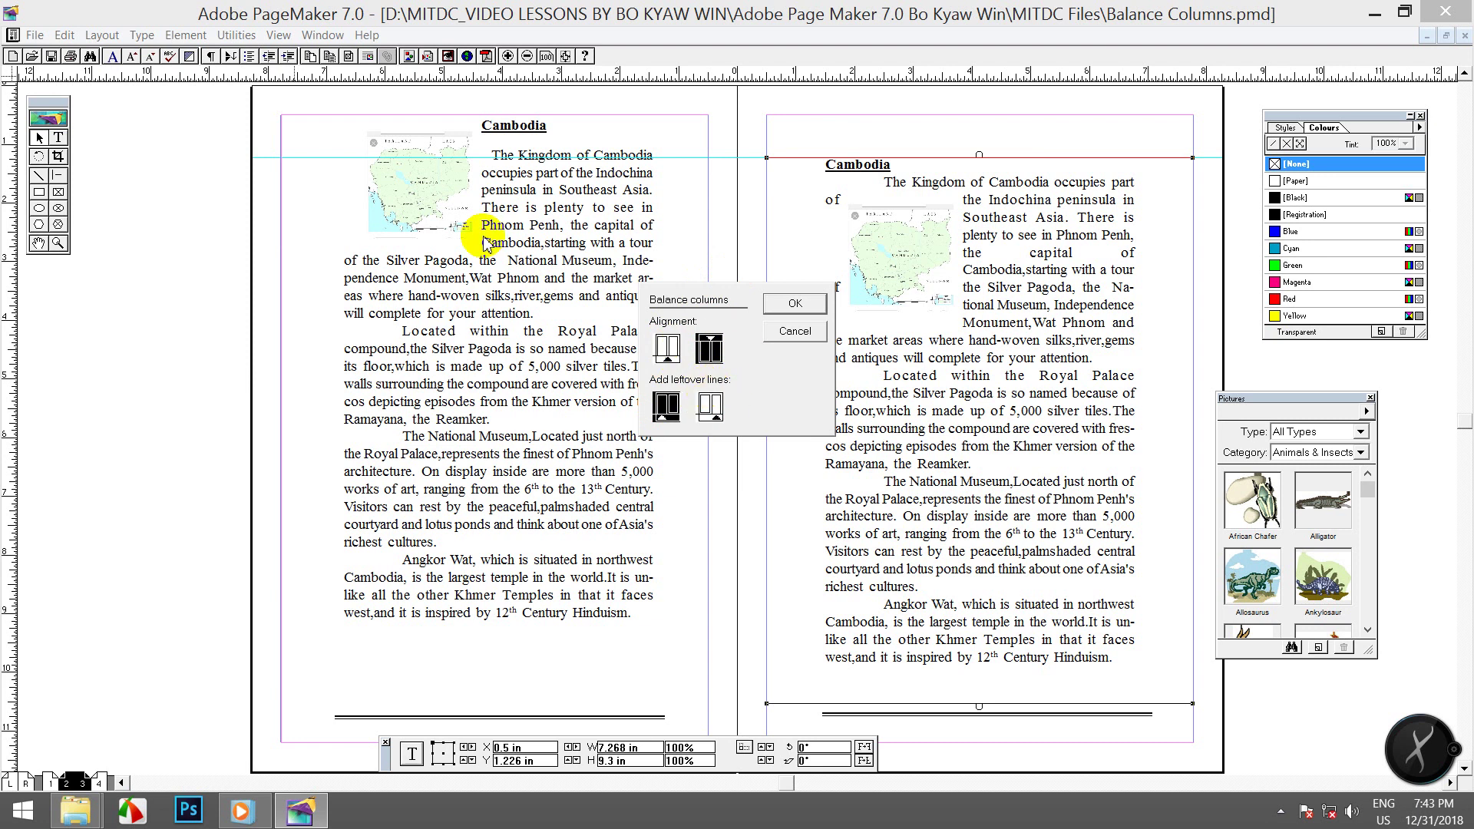
click(701, 356)
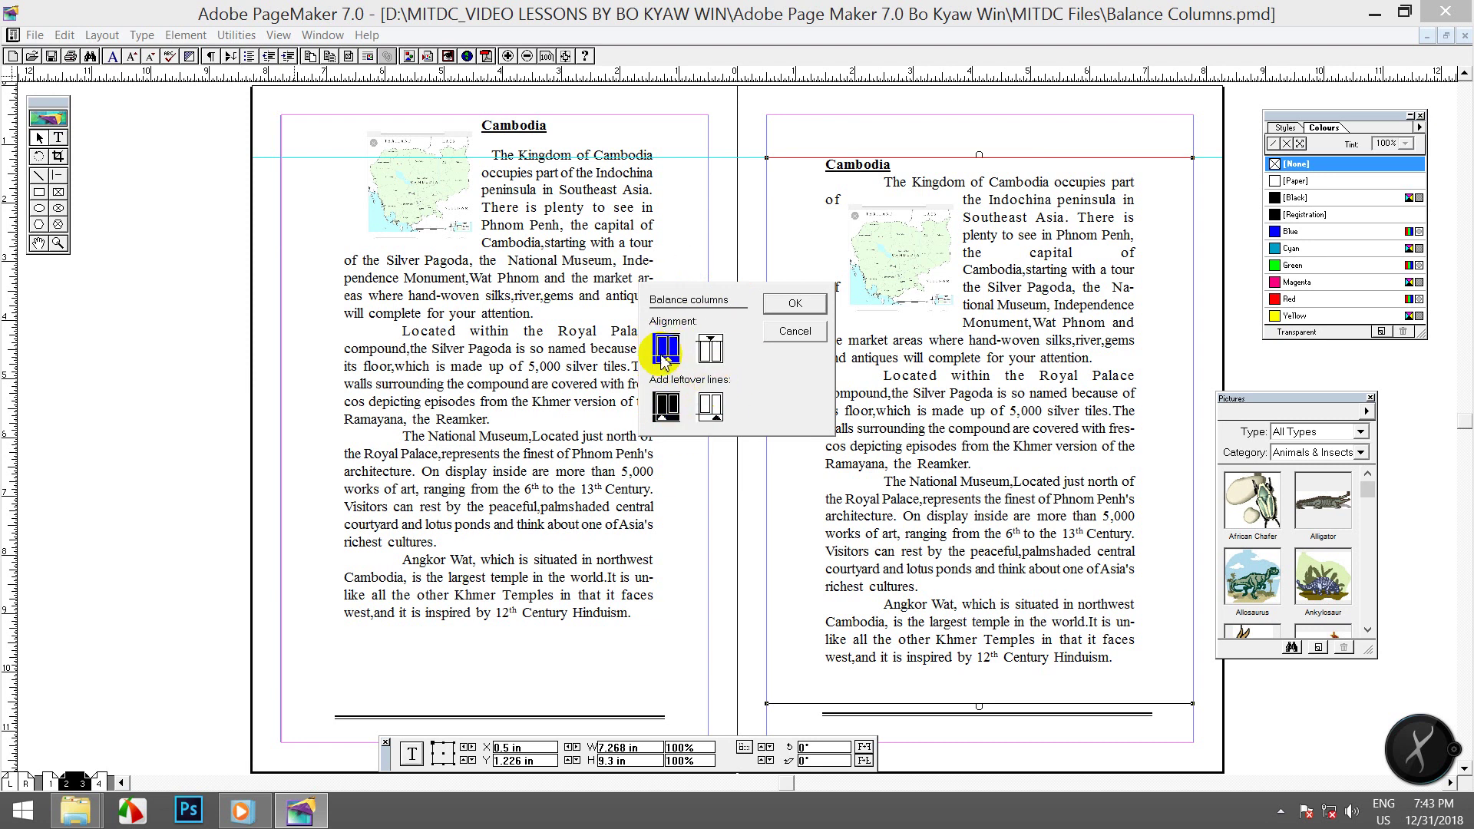
click(708, 350)
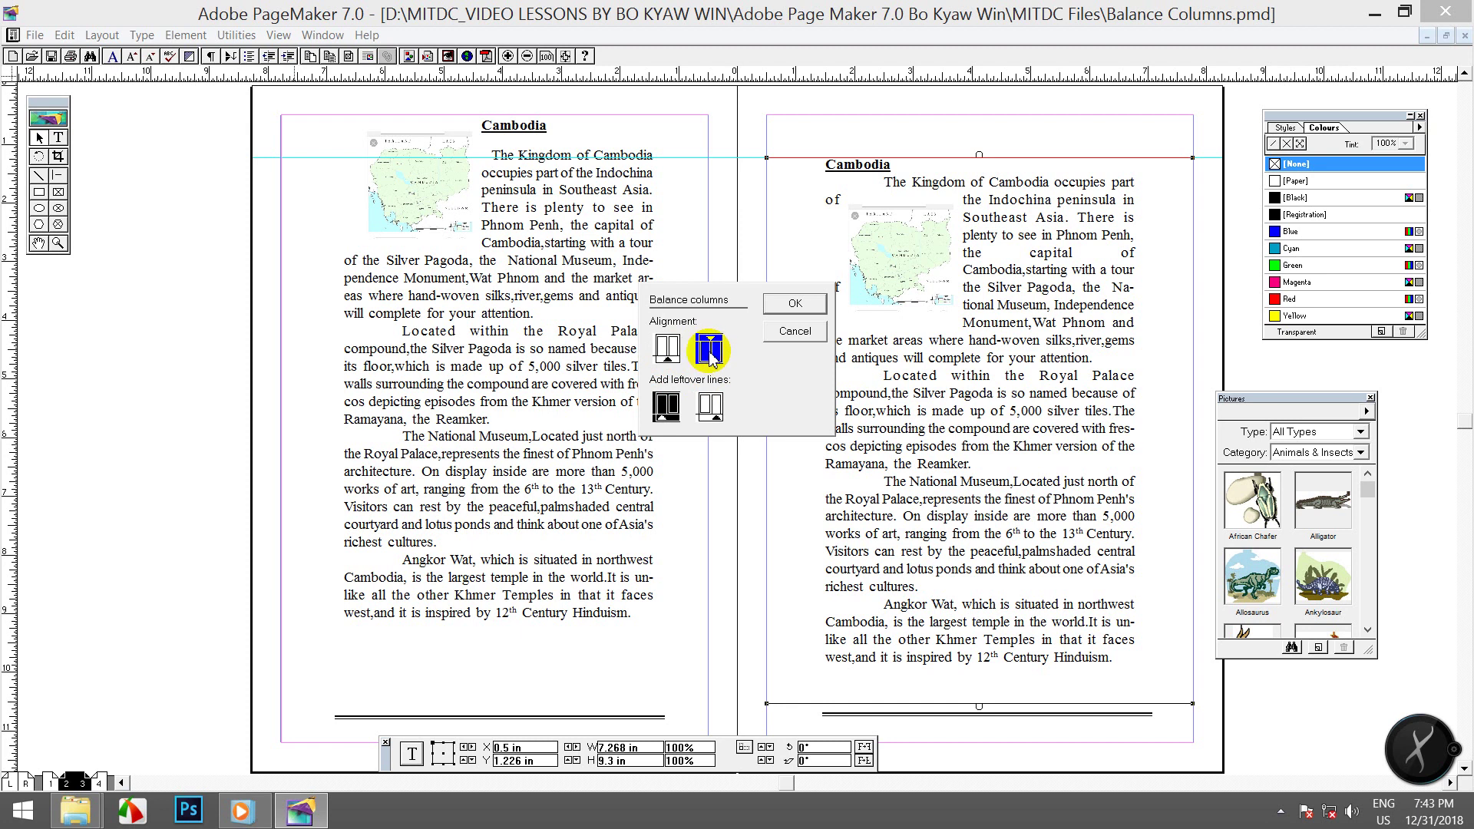
Apply the column balancing, then drag the left page's map down into its text column
click(793, 303)
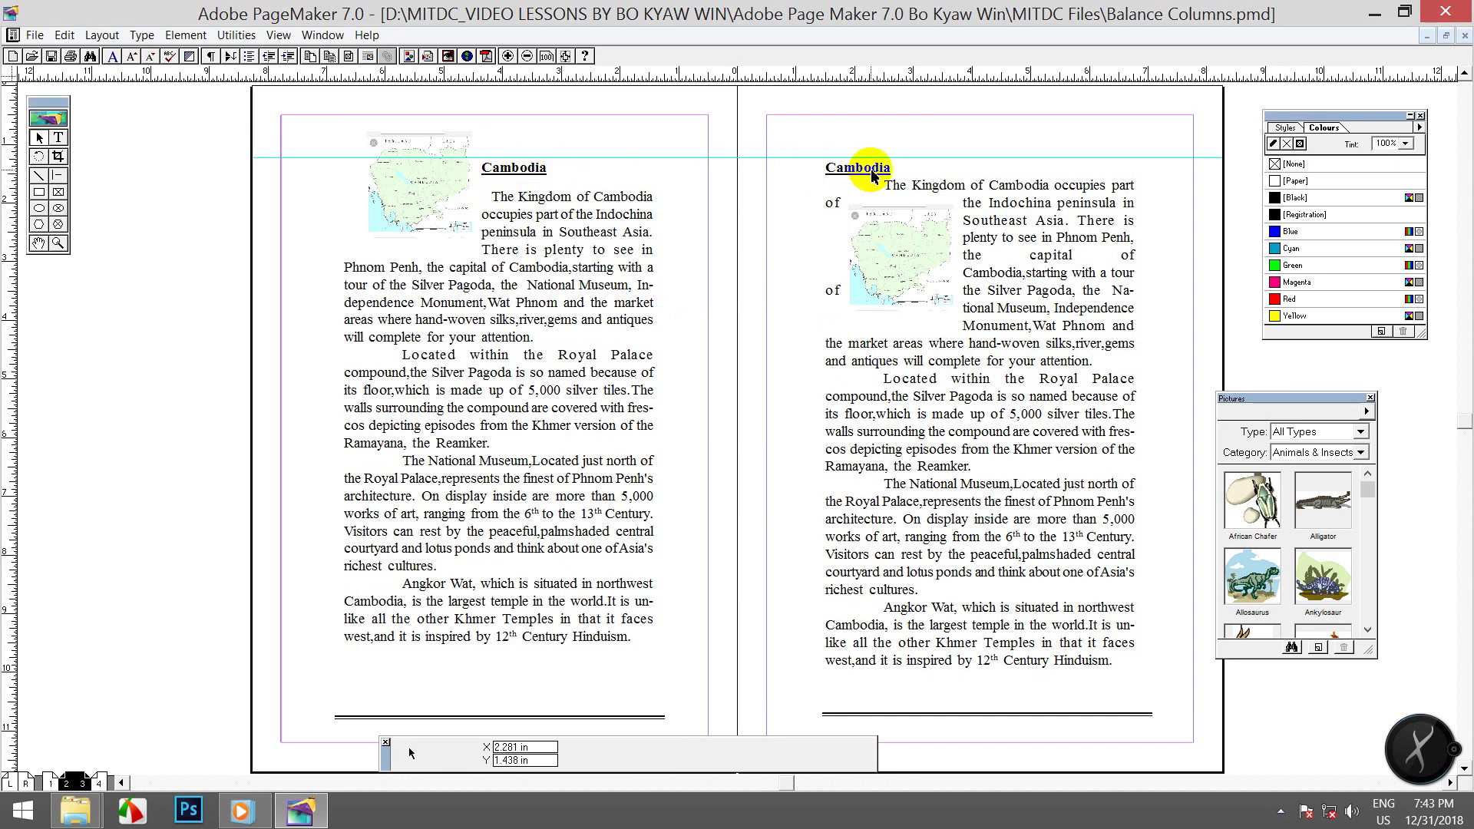
click(414, 182)
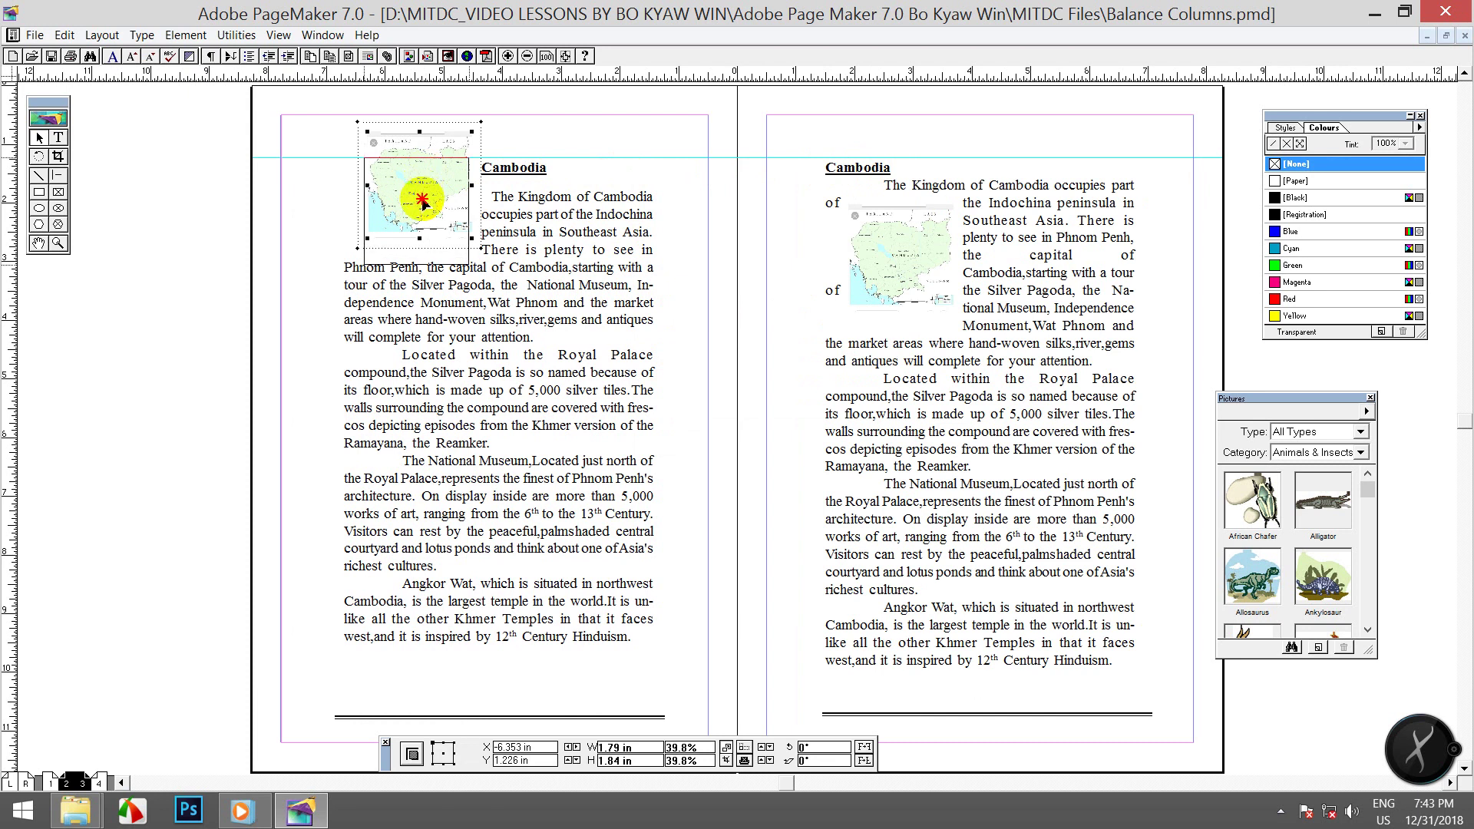
mouse_move(423, 202)
mouse_down()
mouse_move(476, 260)
mouse_move(421, 235)
mouse_up()
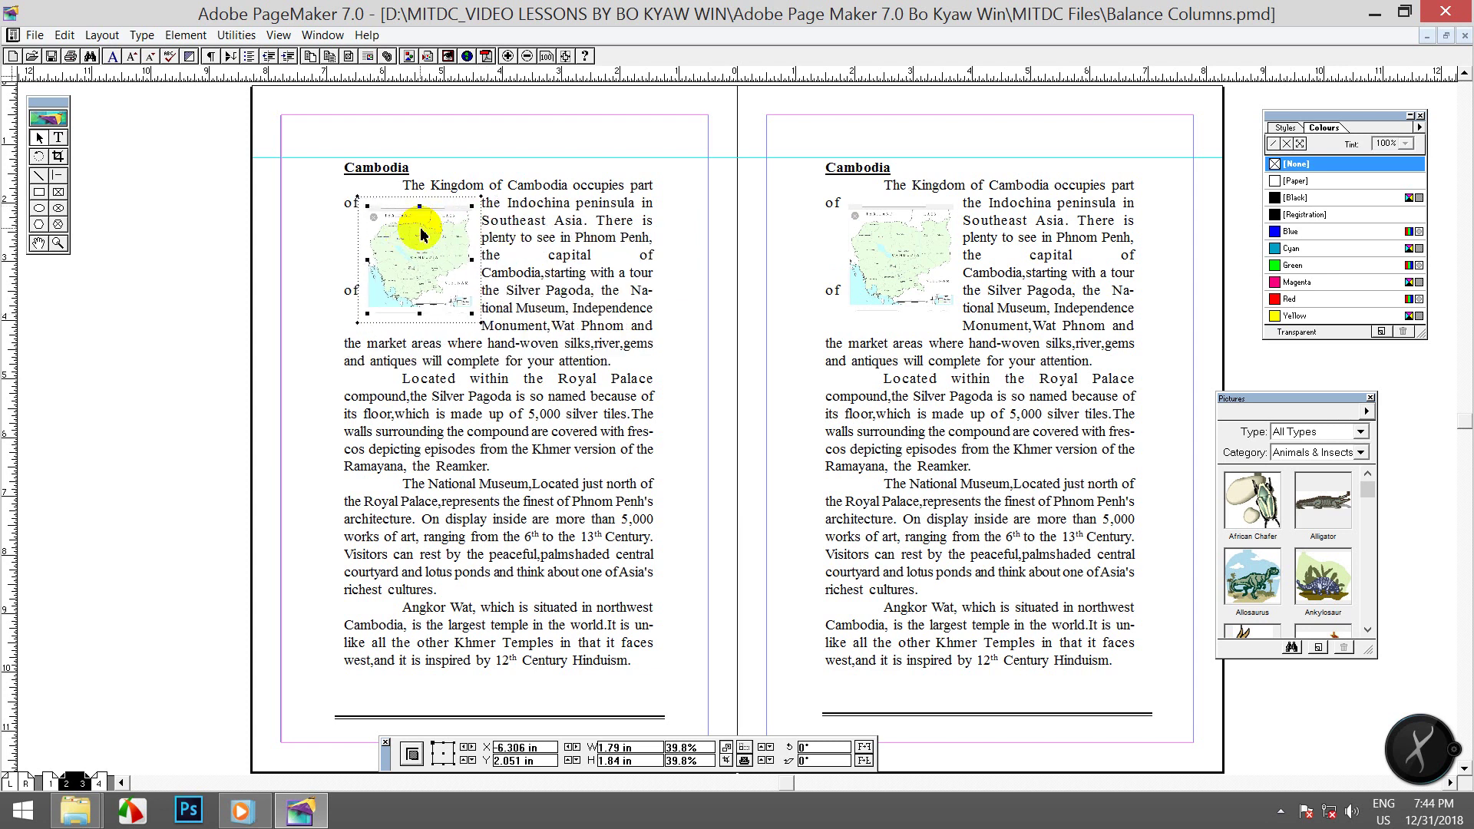
click(238, 231)
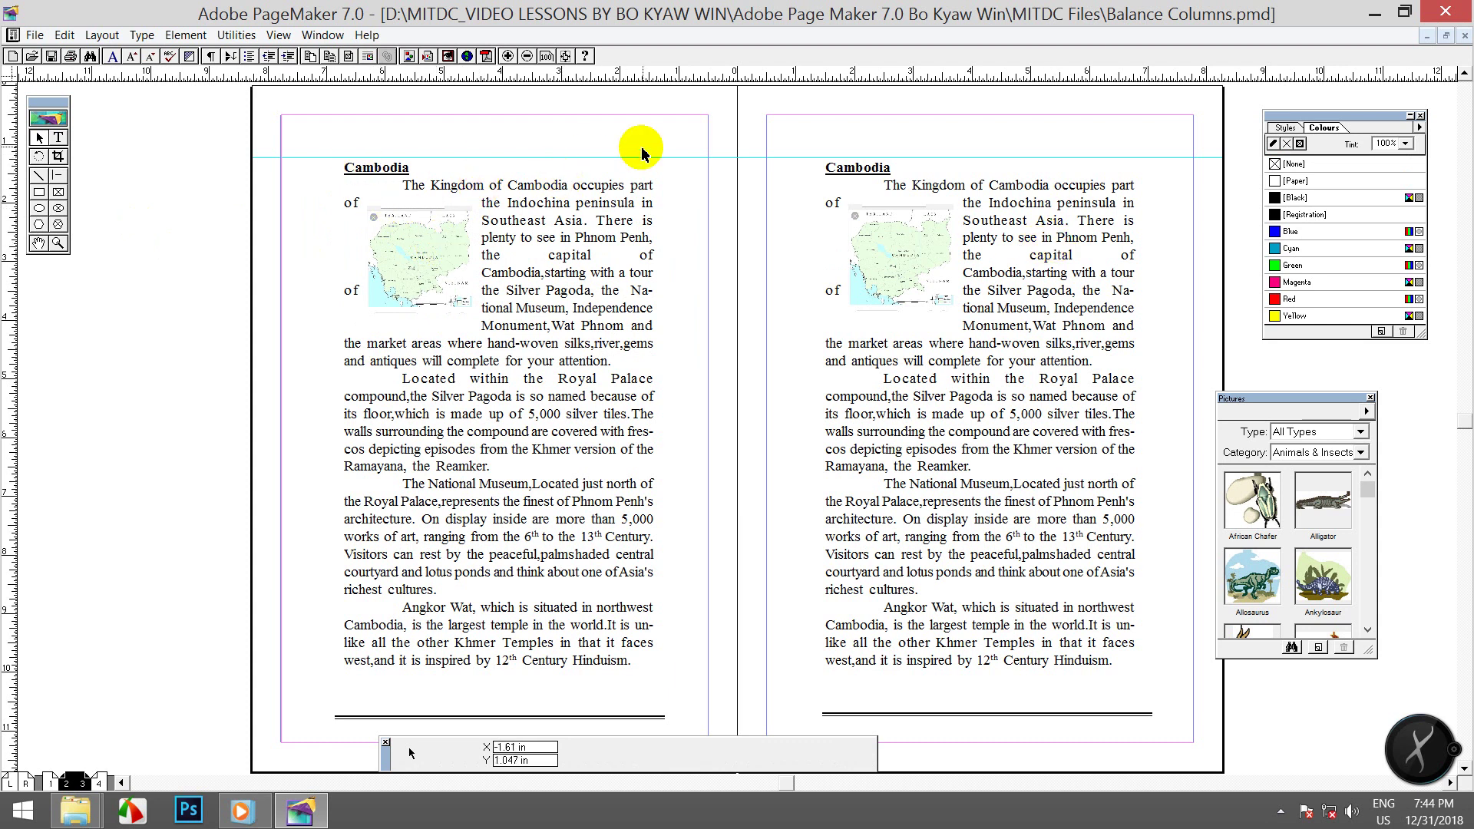
Add a horizontal guide across the spread and move the left page's rule to 10.7 in
drag(658, 72, 695, 711)
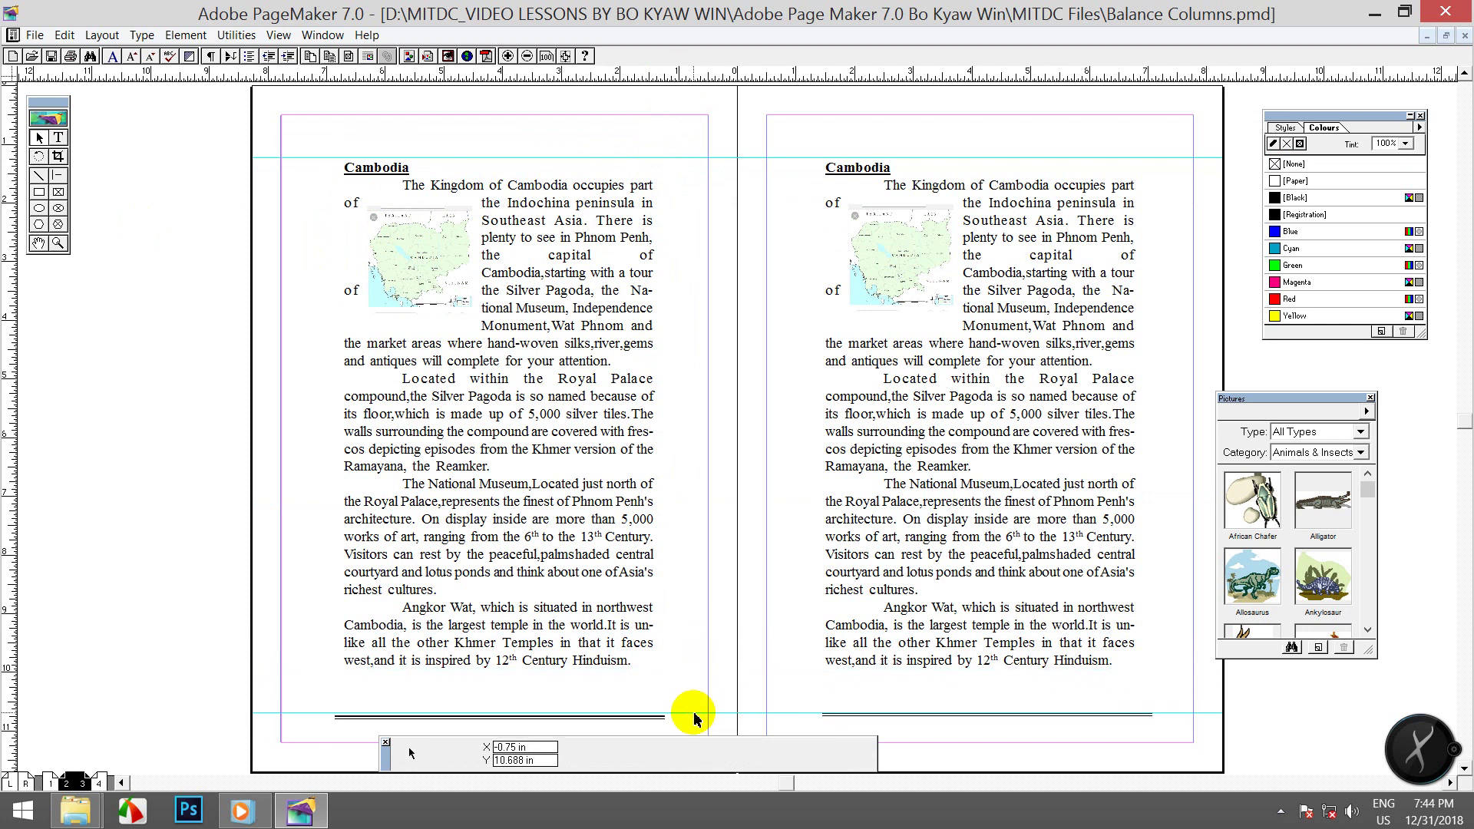
click(657, 716)
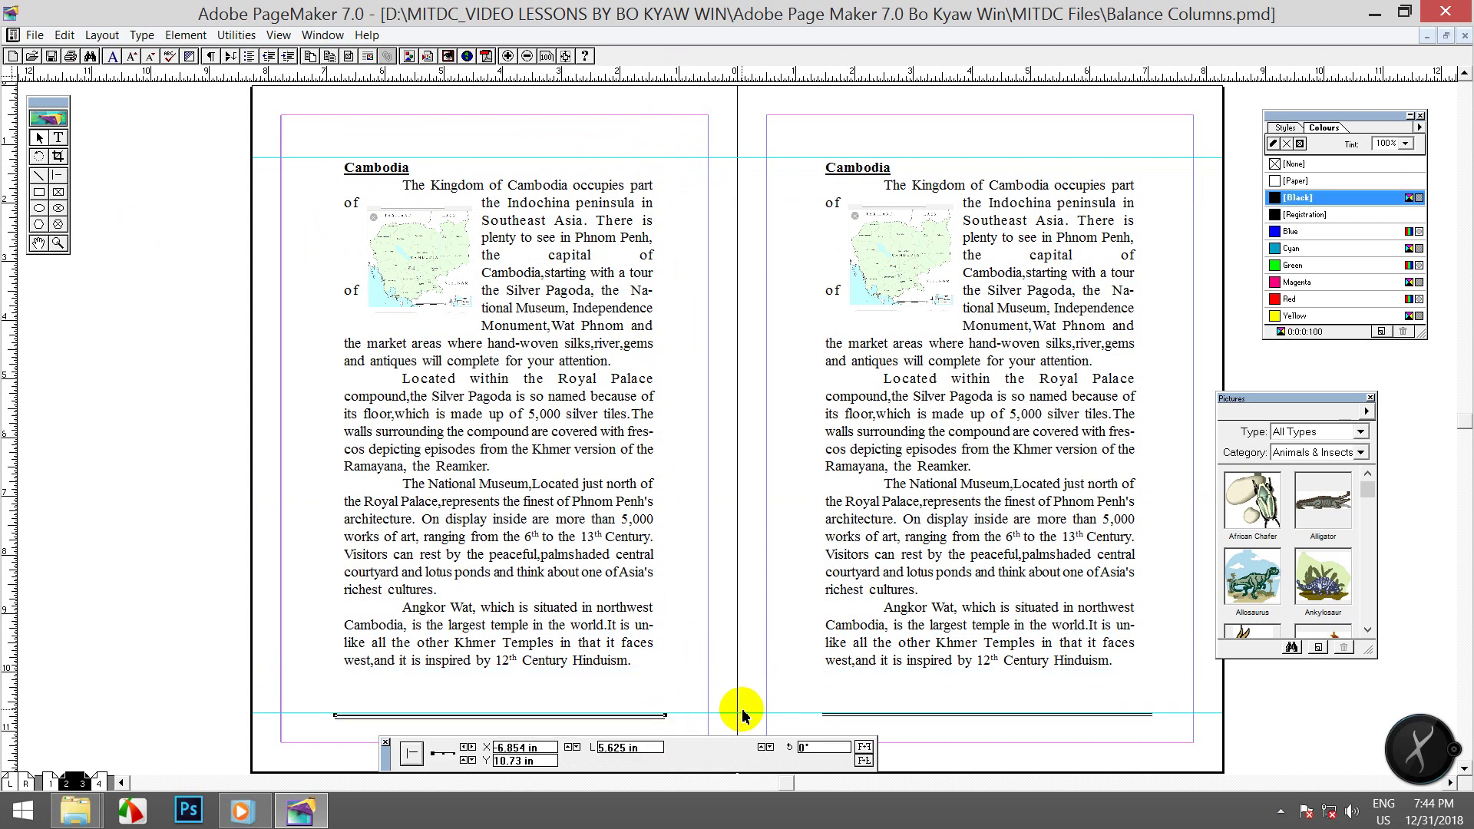
key(Return)
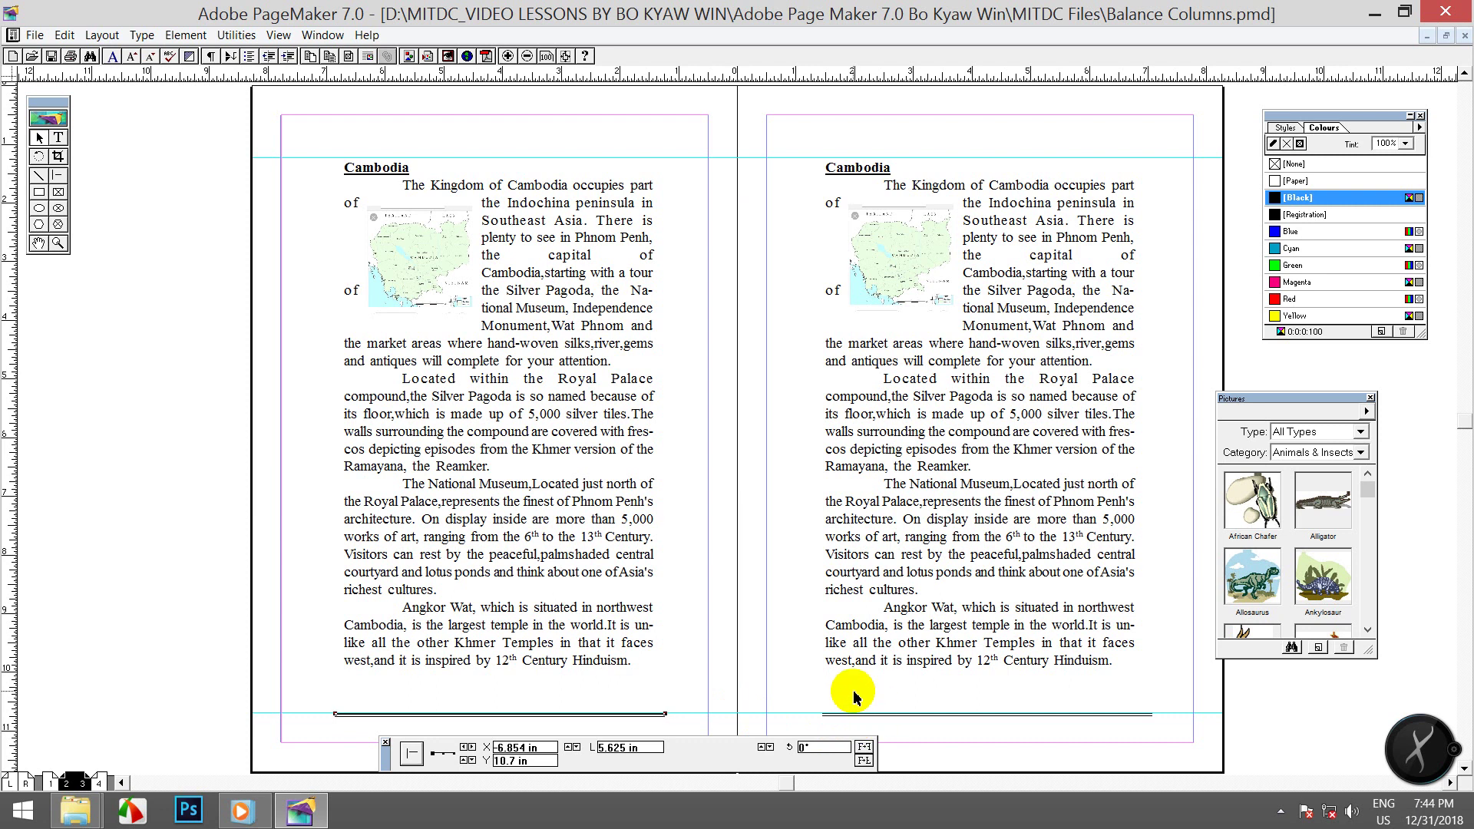
Select both pages' text blocks and run the Balance Columns plug-in again
click(507, 538)
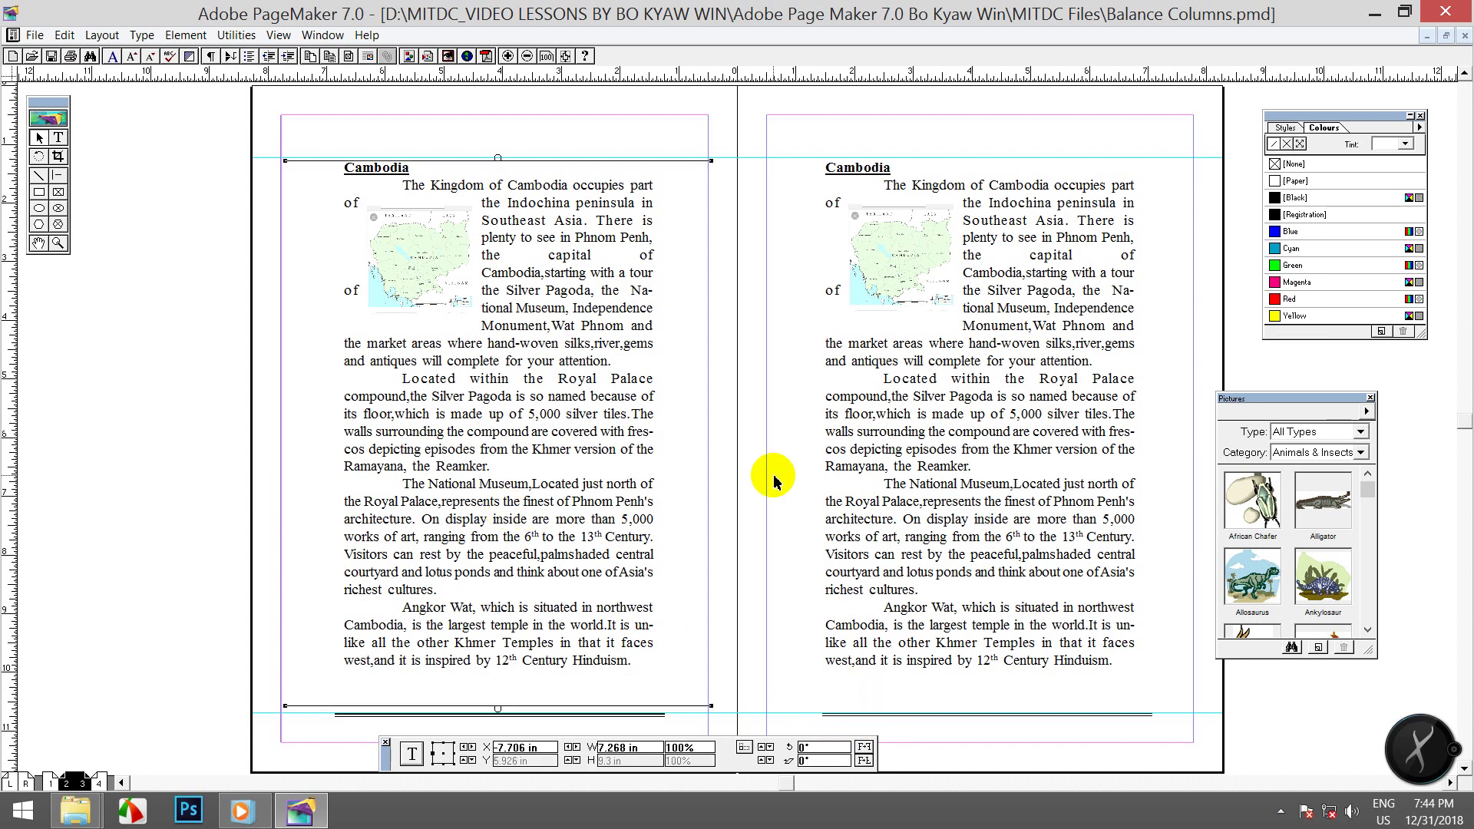
click(923, 439)
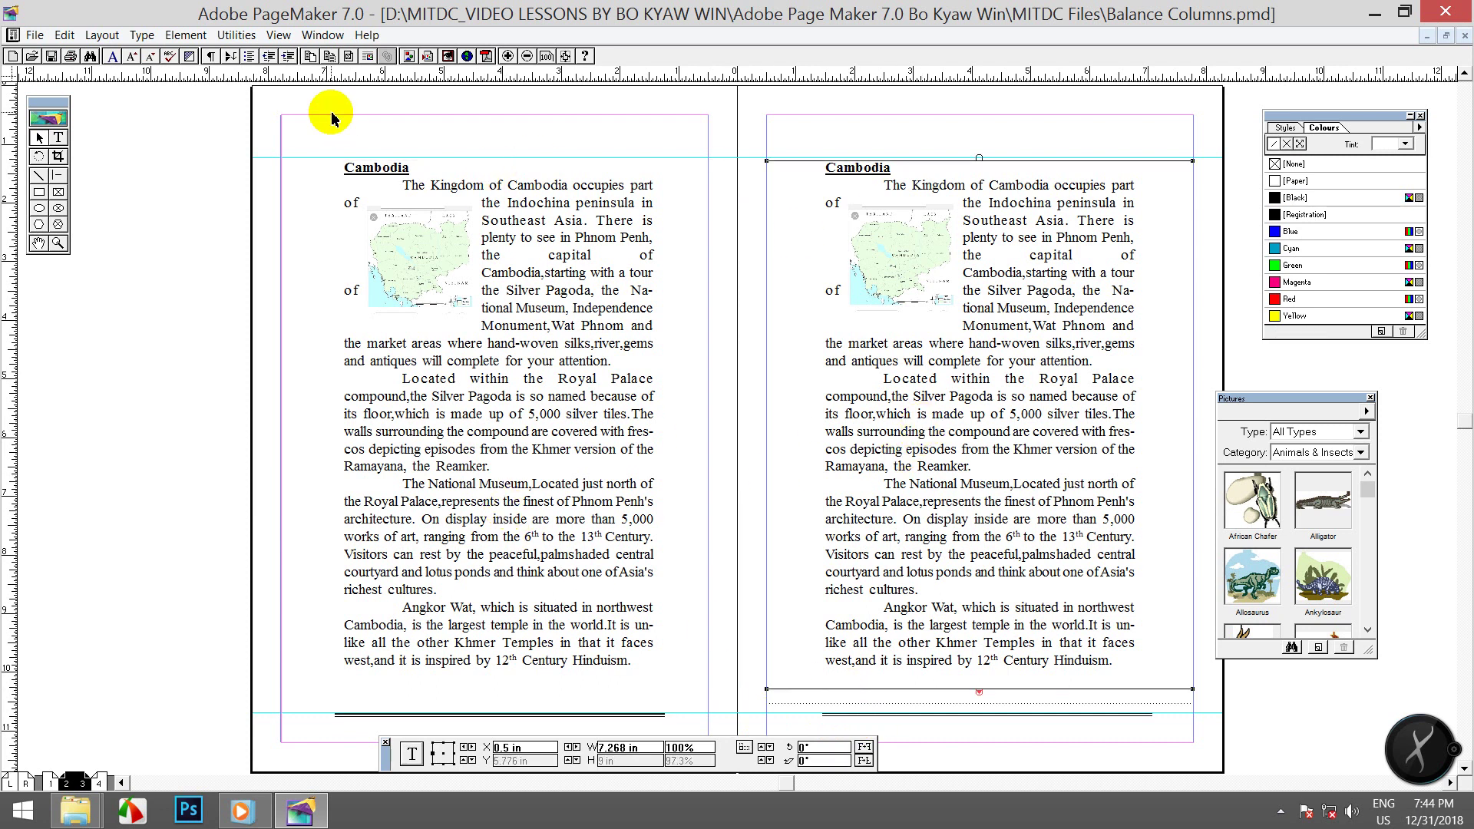
click(525, 238)
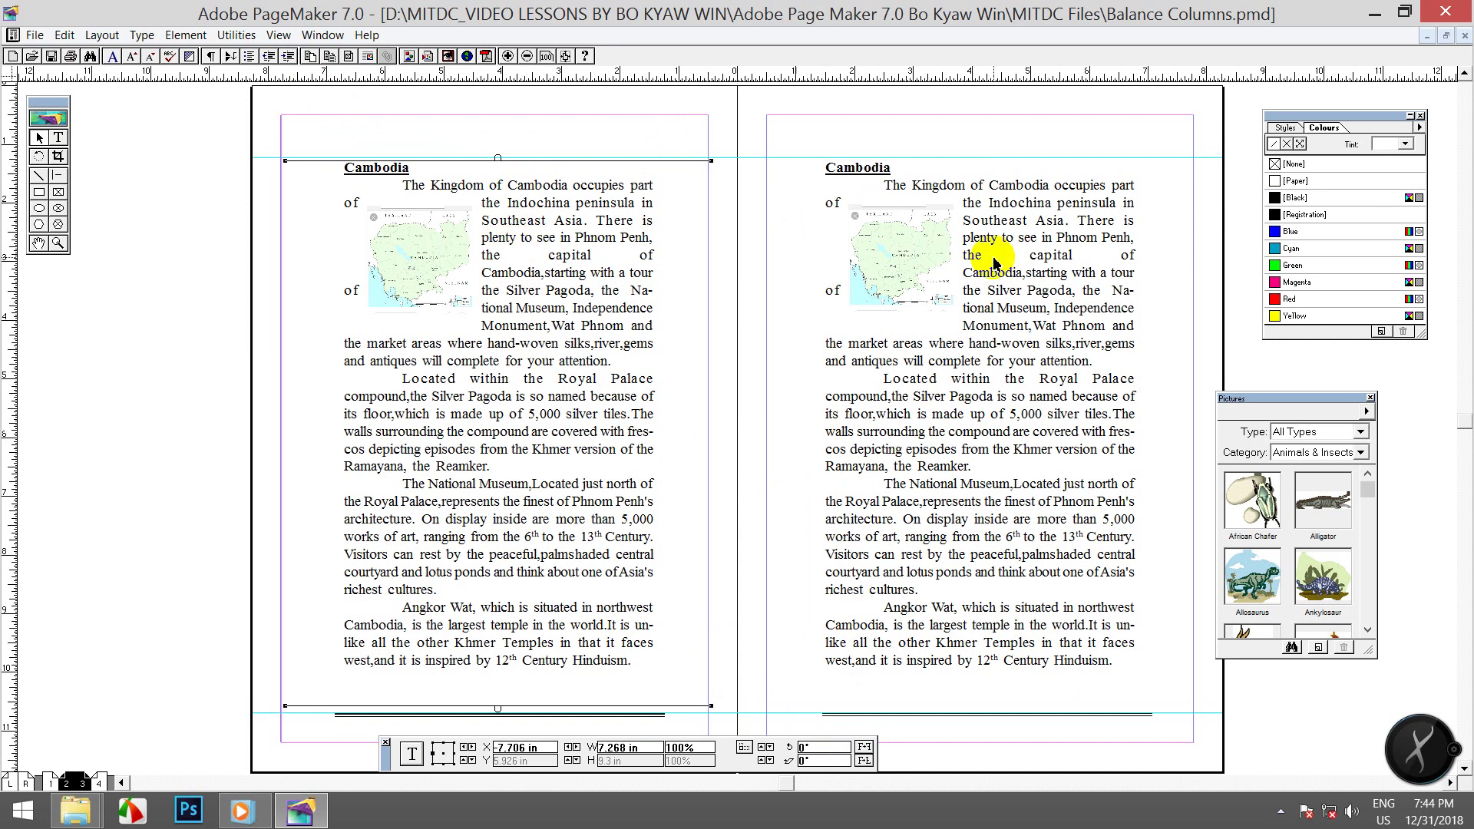
shift+click(992, 263)
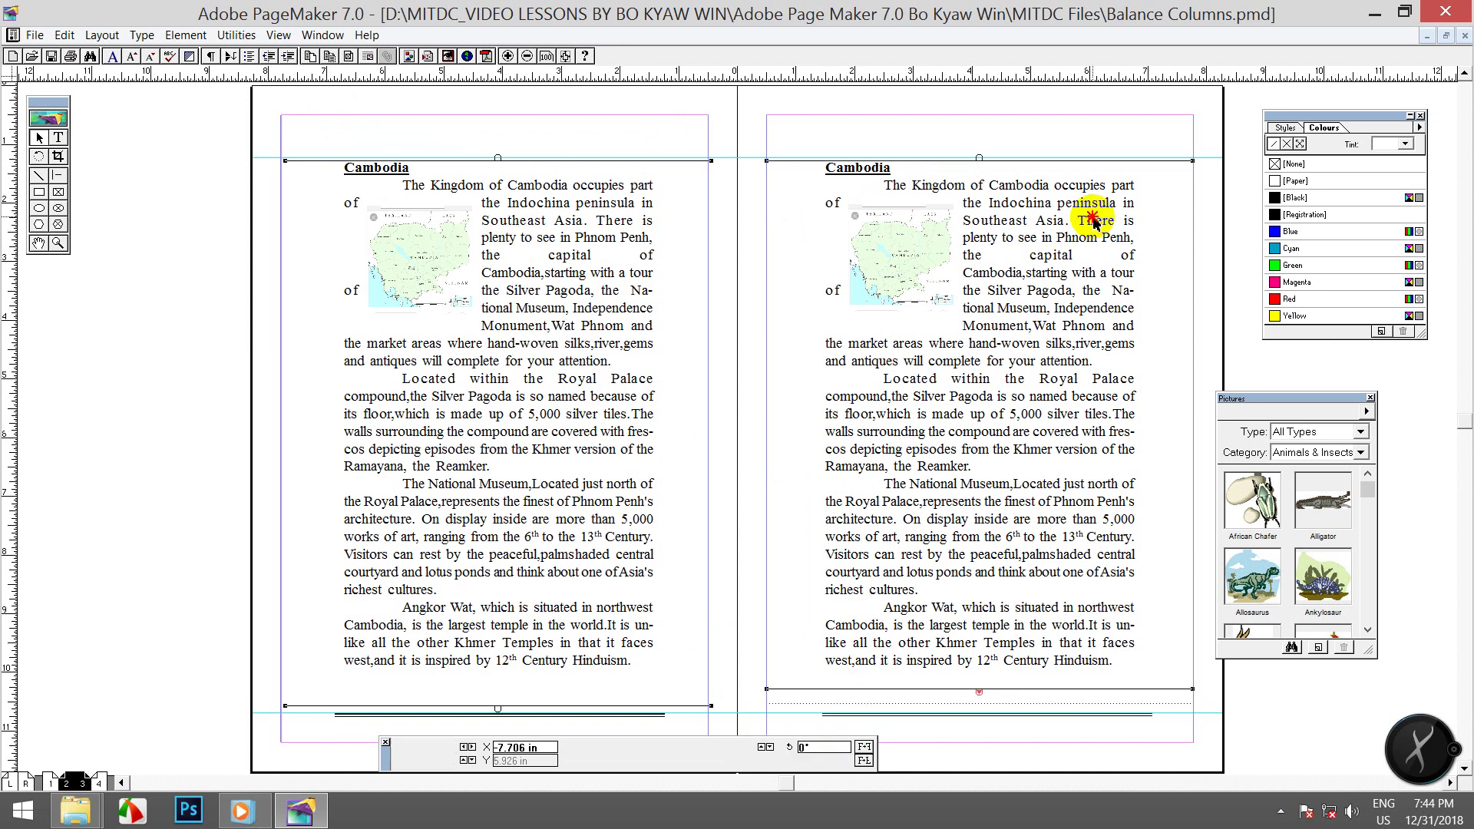
click(254, 38)
mouse_move(263, 56)
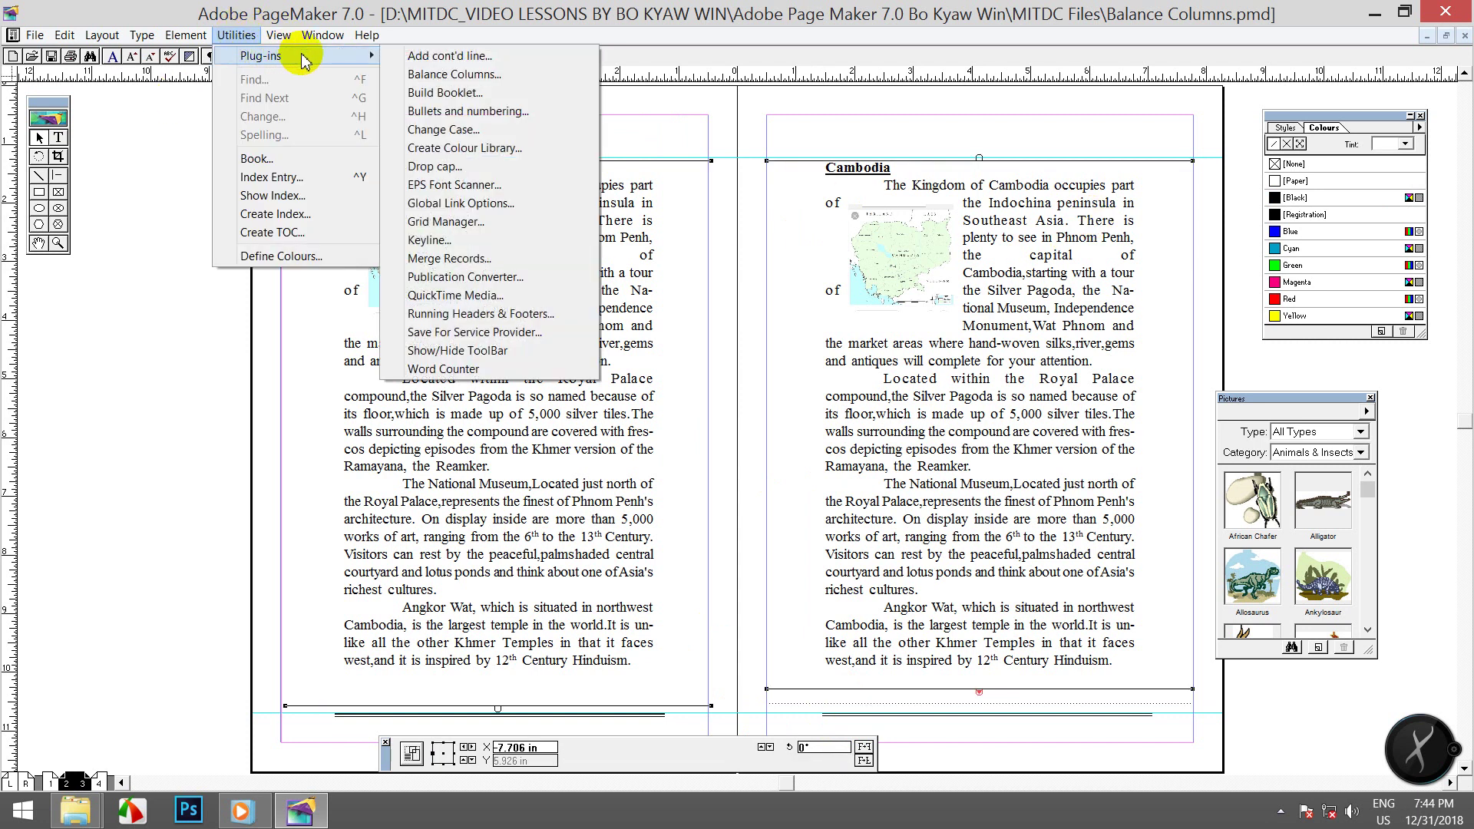
click(433, 76)
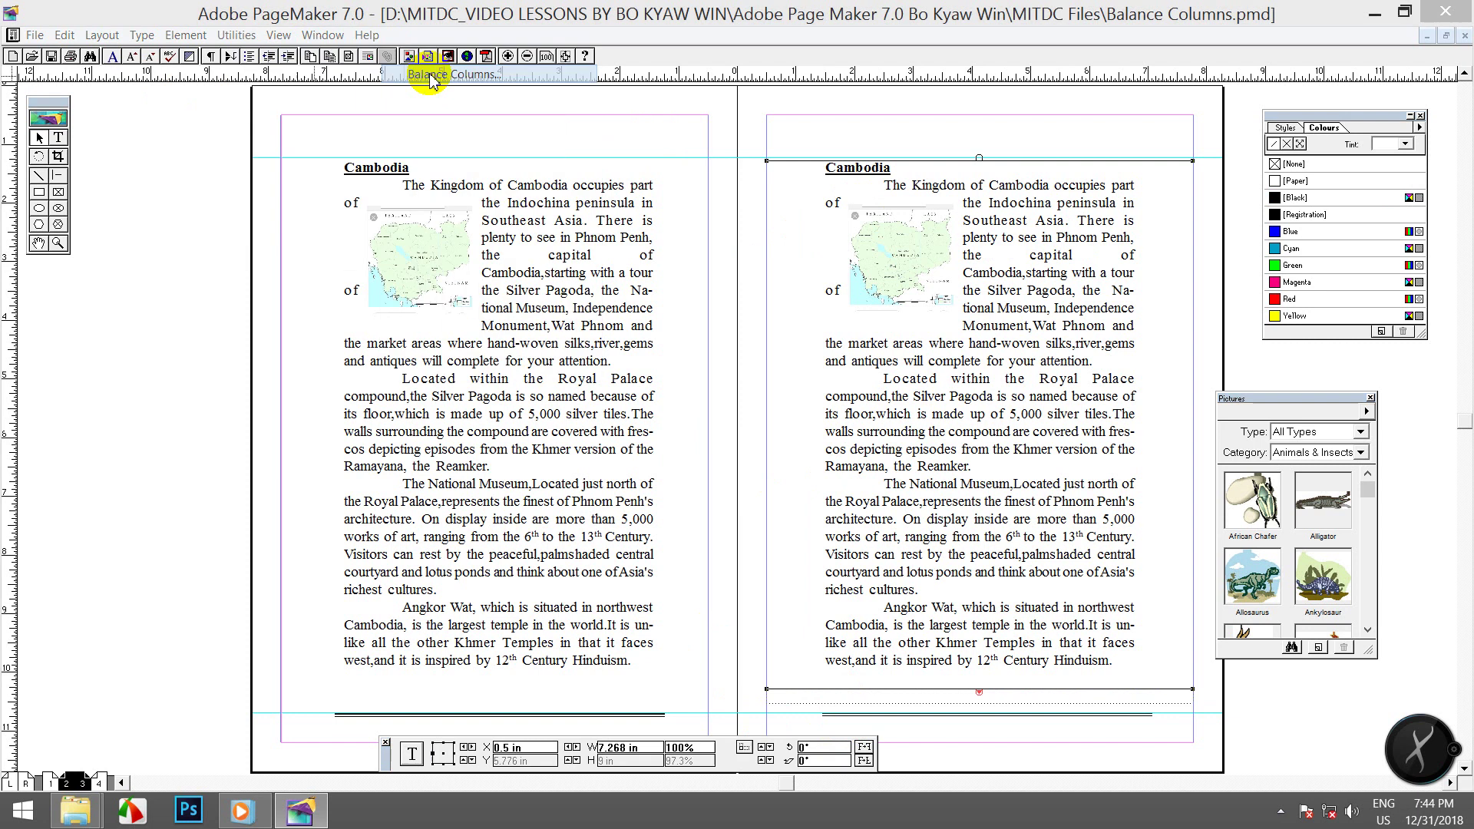
click(795, 331)
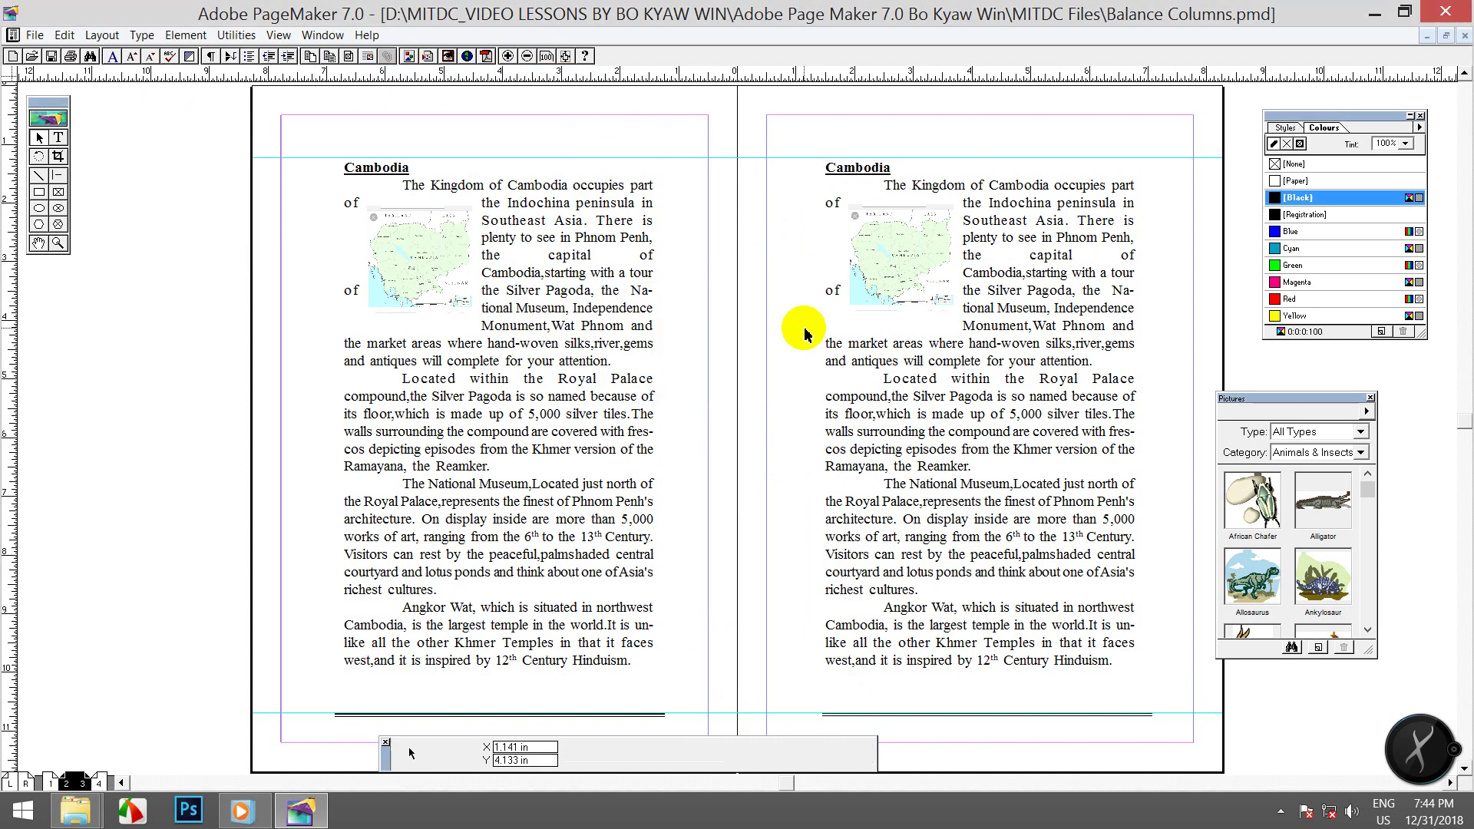